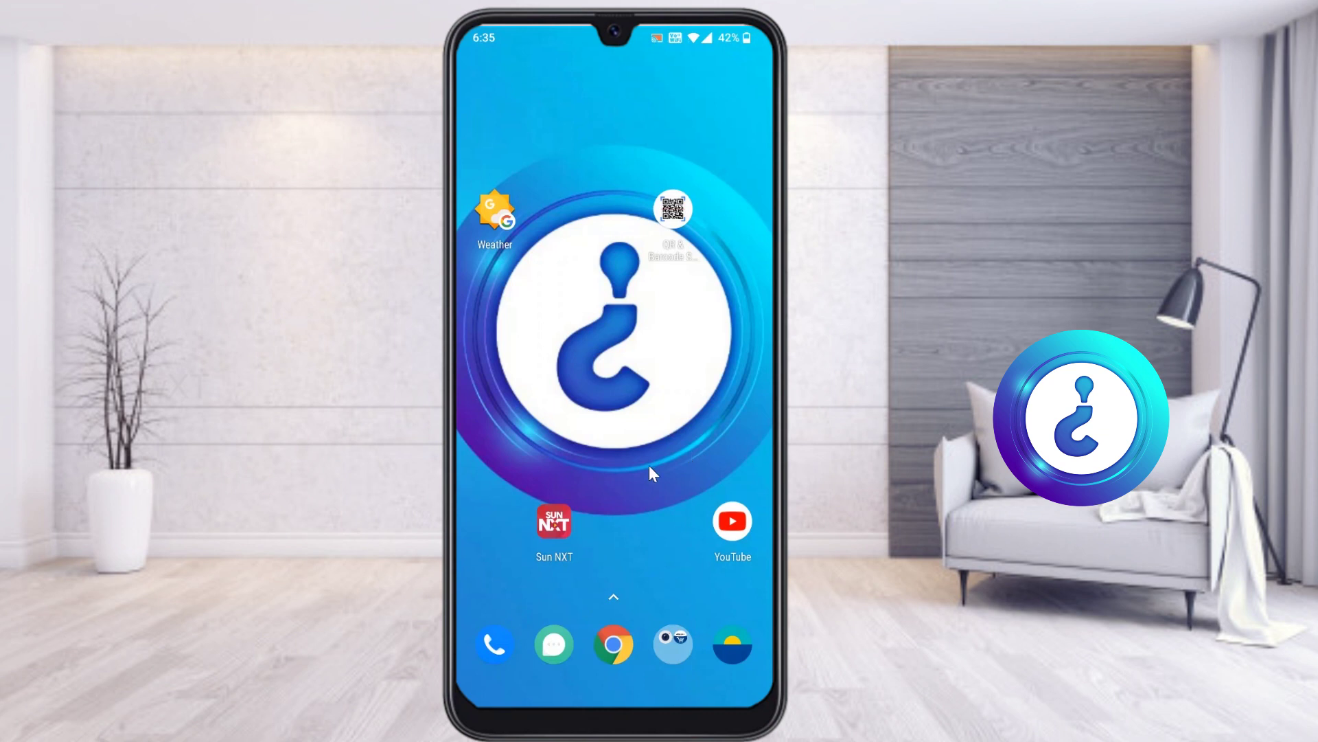
Open Chrome and switch the Google page to the desktop site version
click(615, 646)
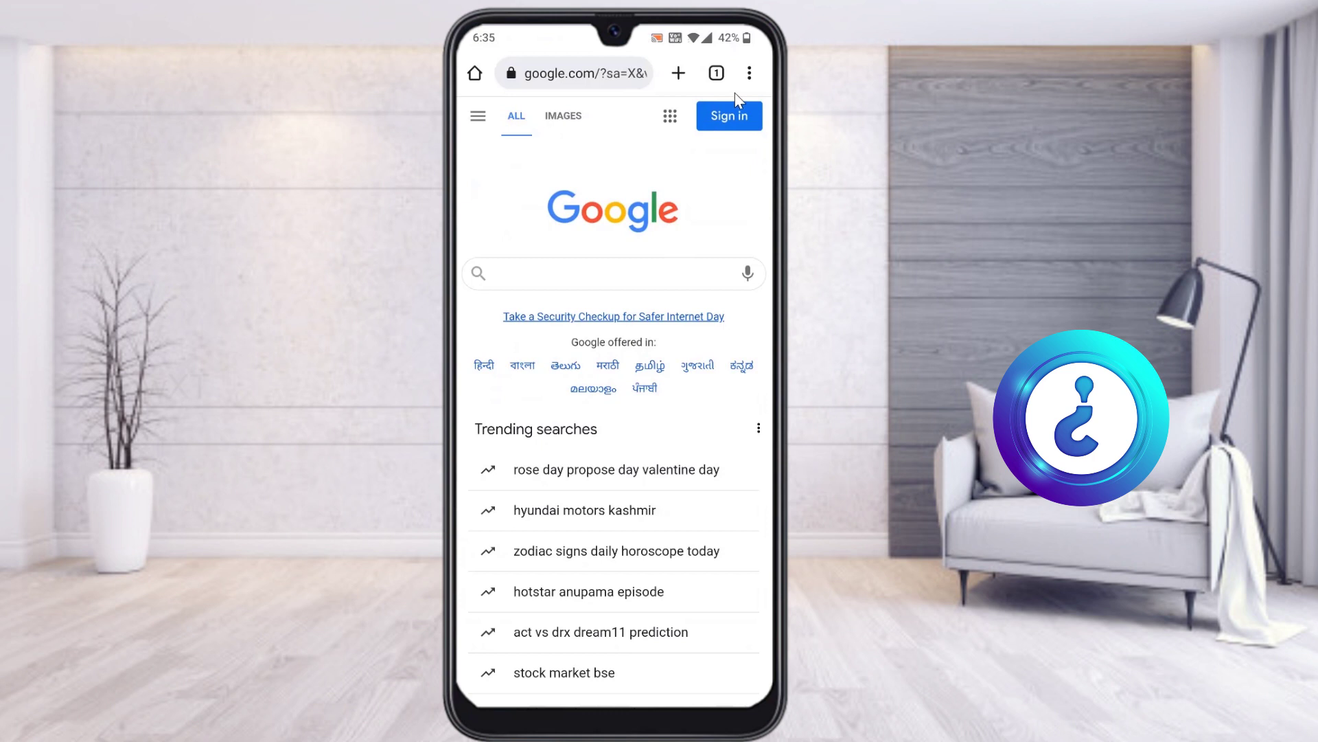
click(750, 74)
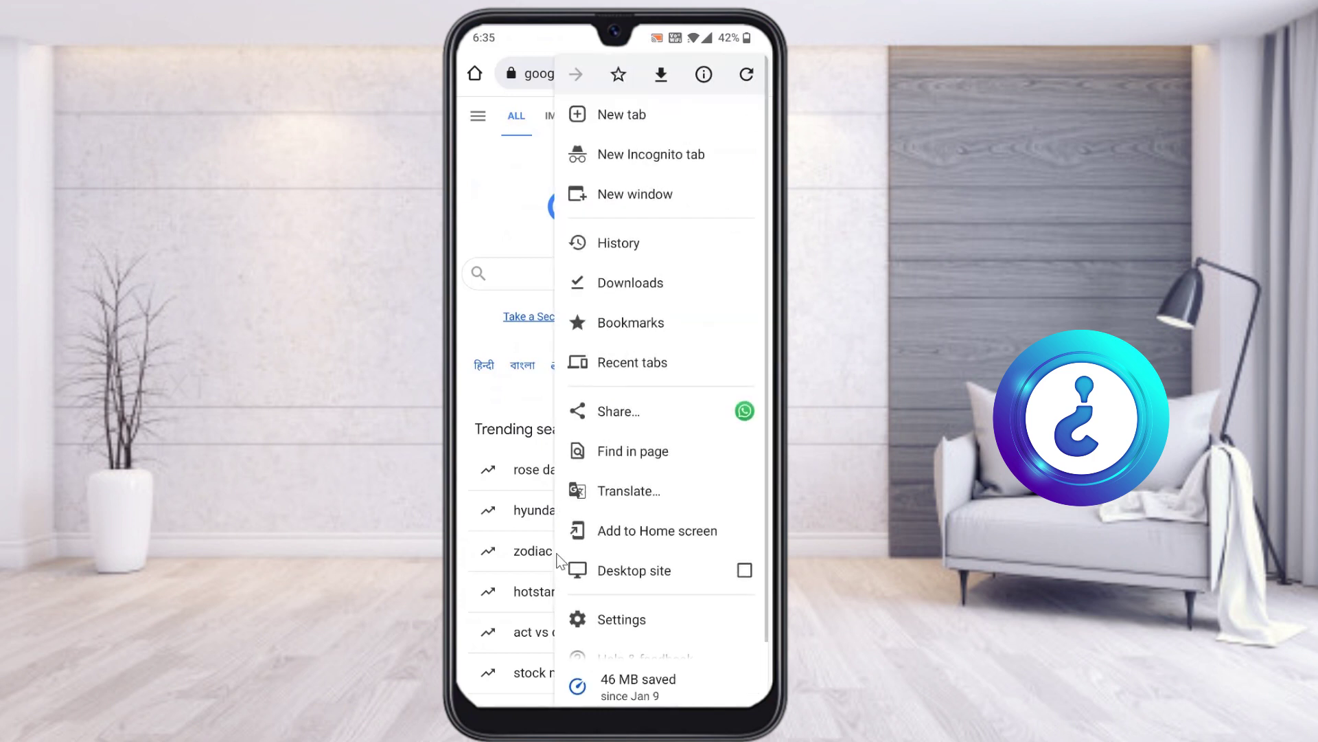
click(743, 572)
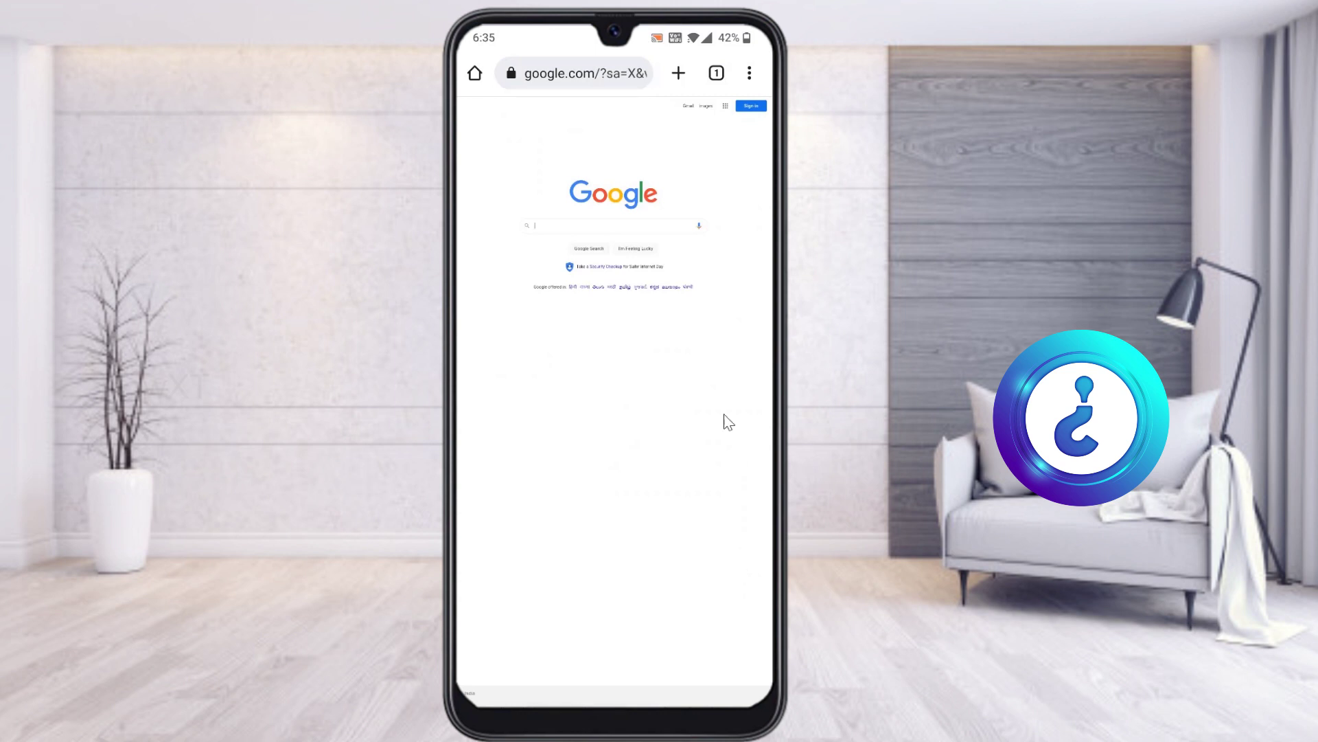
Load the Google Meet website at meet.google.com
click(554, 78)
text(meet)
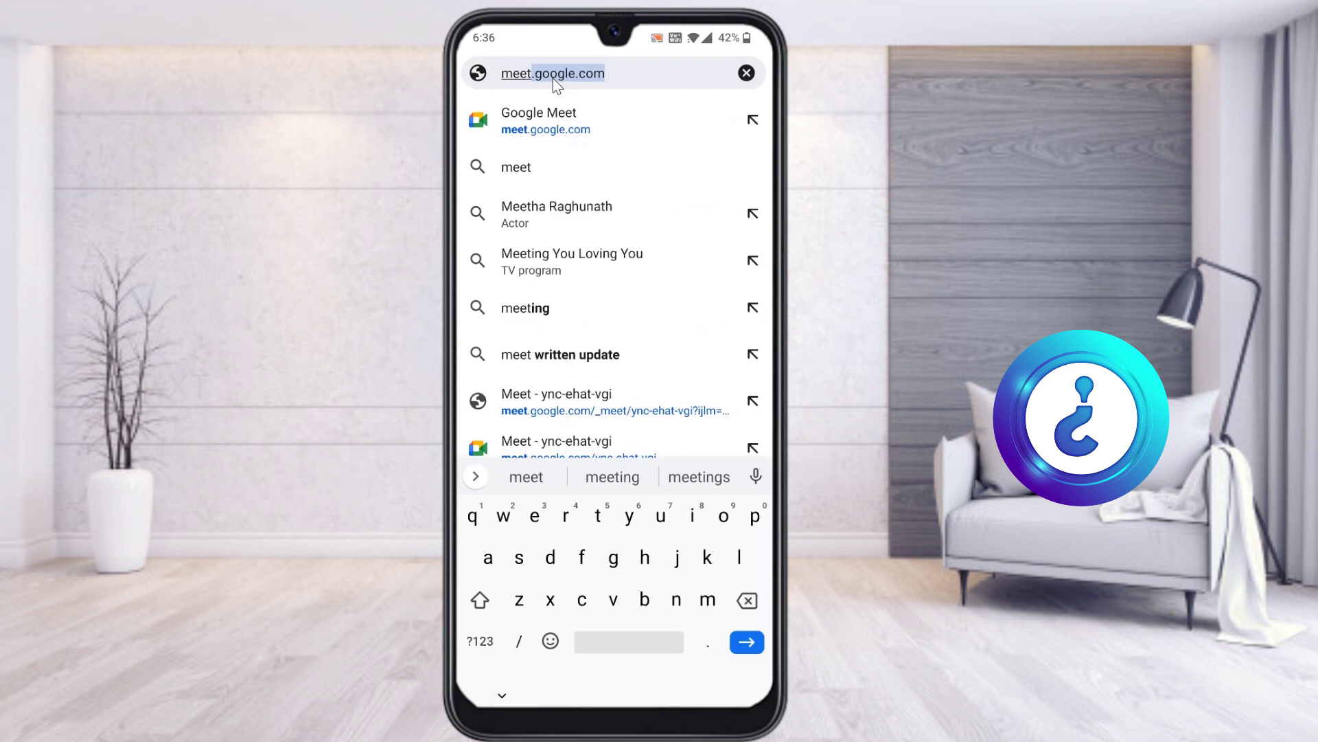
click(555, 119)
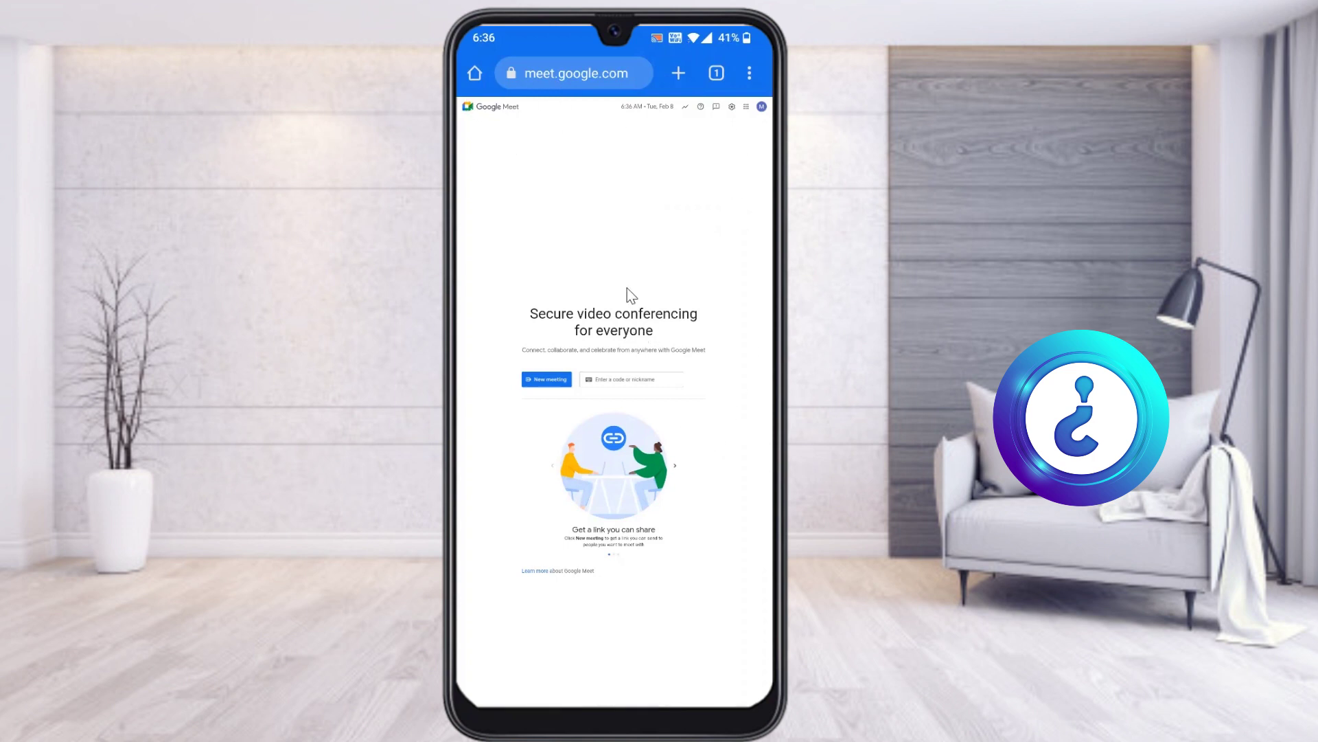
Check which Google account is signed in to Meet and close the account list
click(762, 114)
click(762, 114)
click(762, 109)
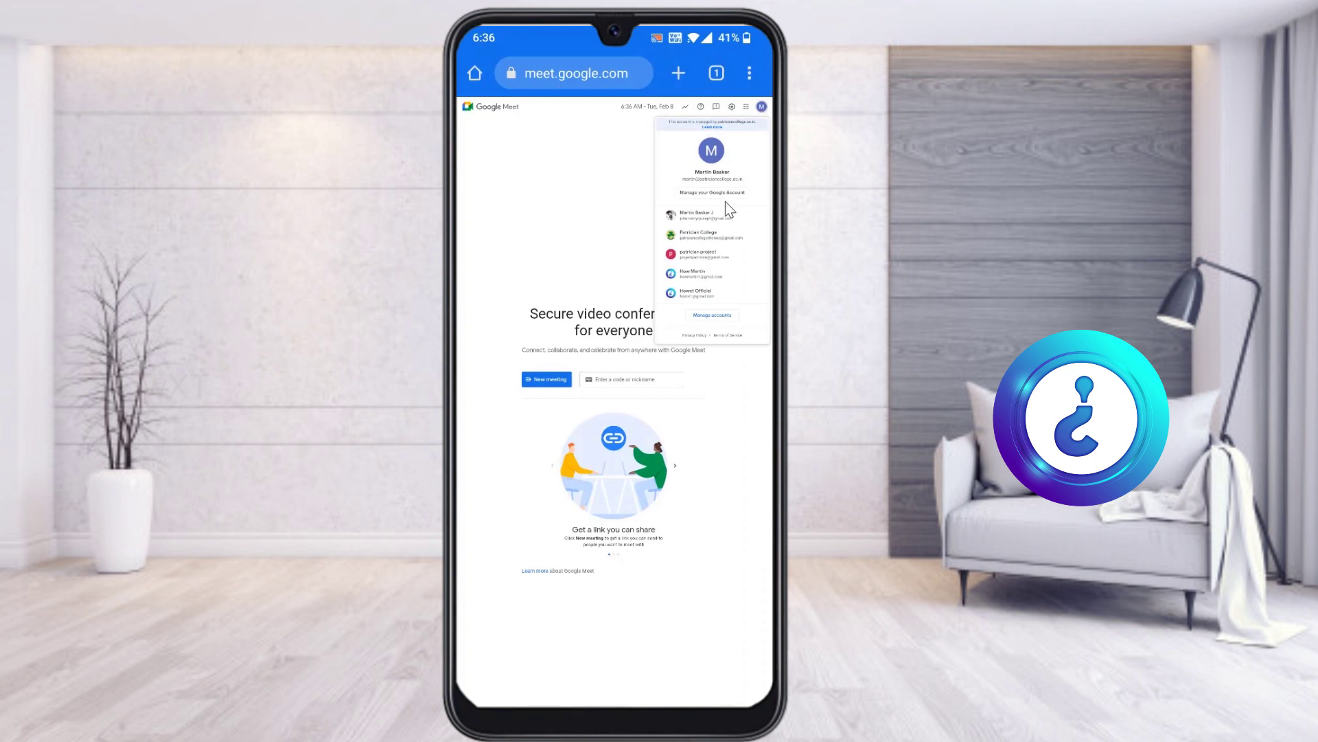
click(616, 187)
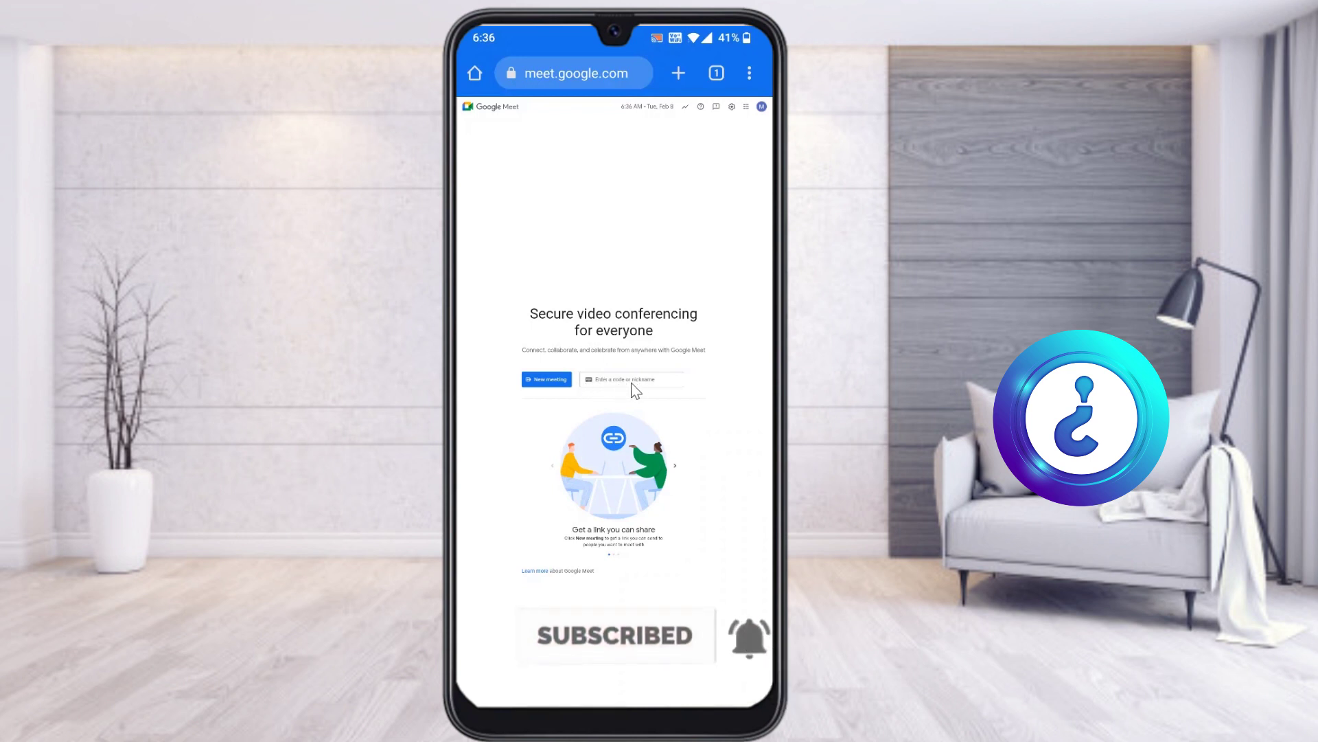
Examine the Meet home page up close, including the new meeting option, the meeting code field and the header icons
scroll(617, 383, up, 3)
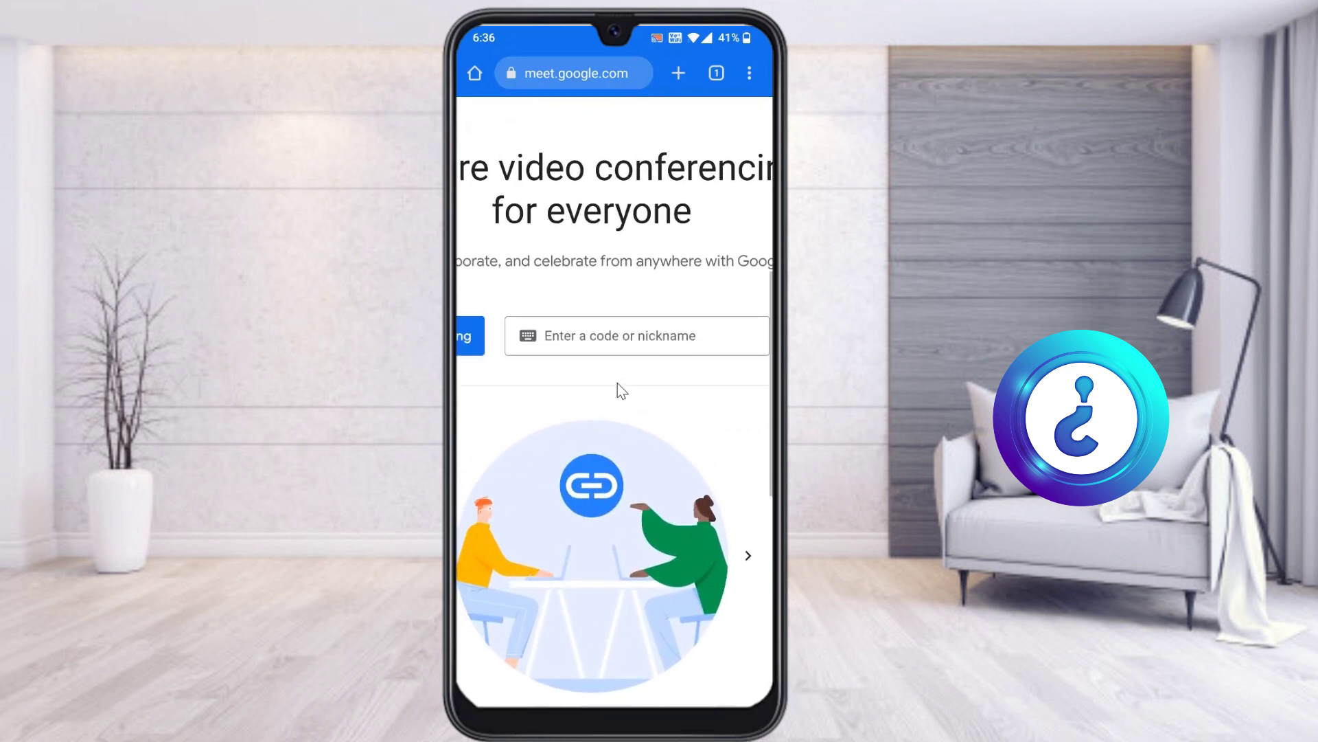
scroll(616, 383, left, 3)
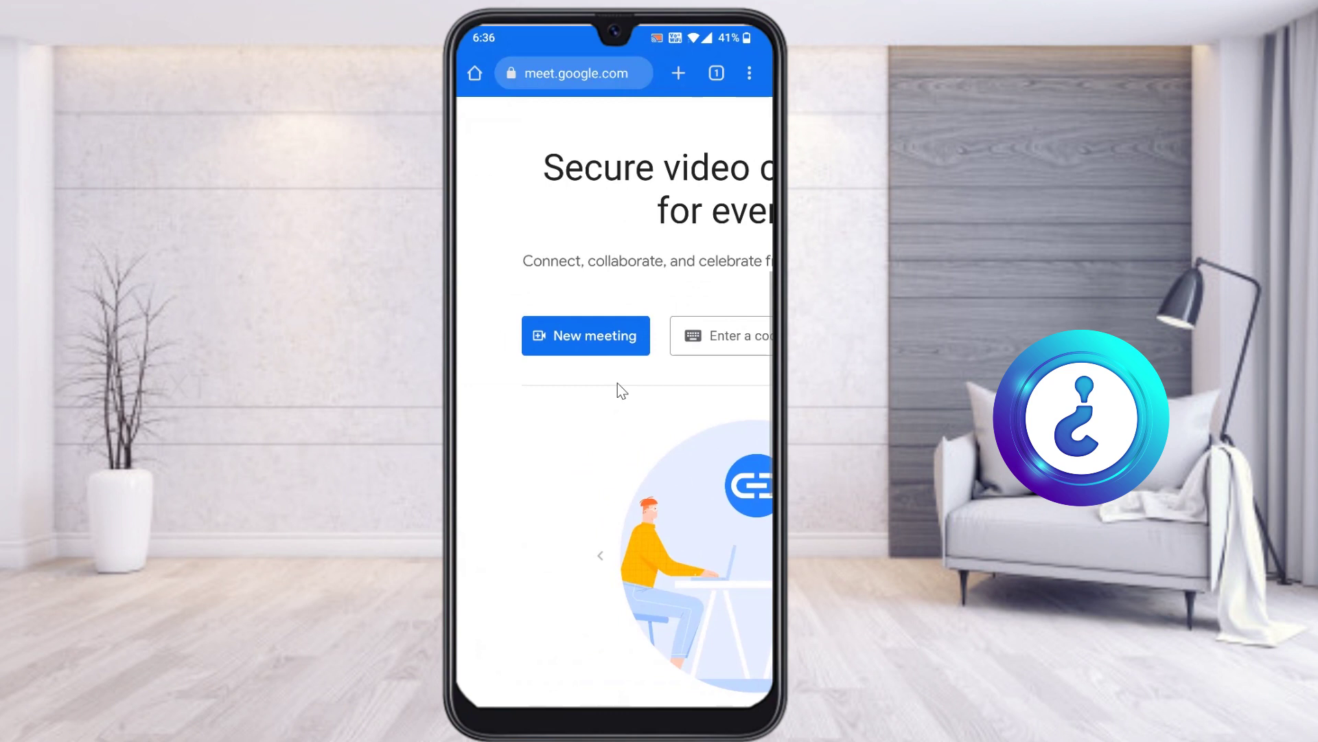
scroll(617, 382, up, 4)
scroll(617, 381, right, 4)
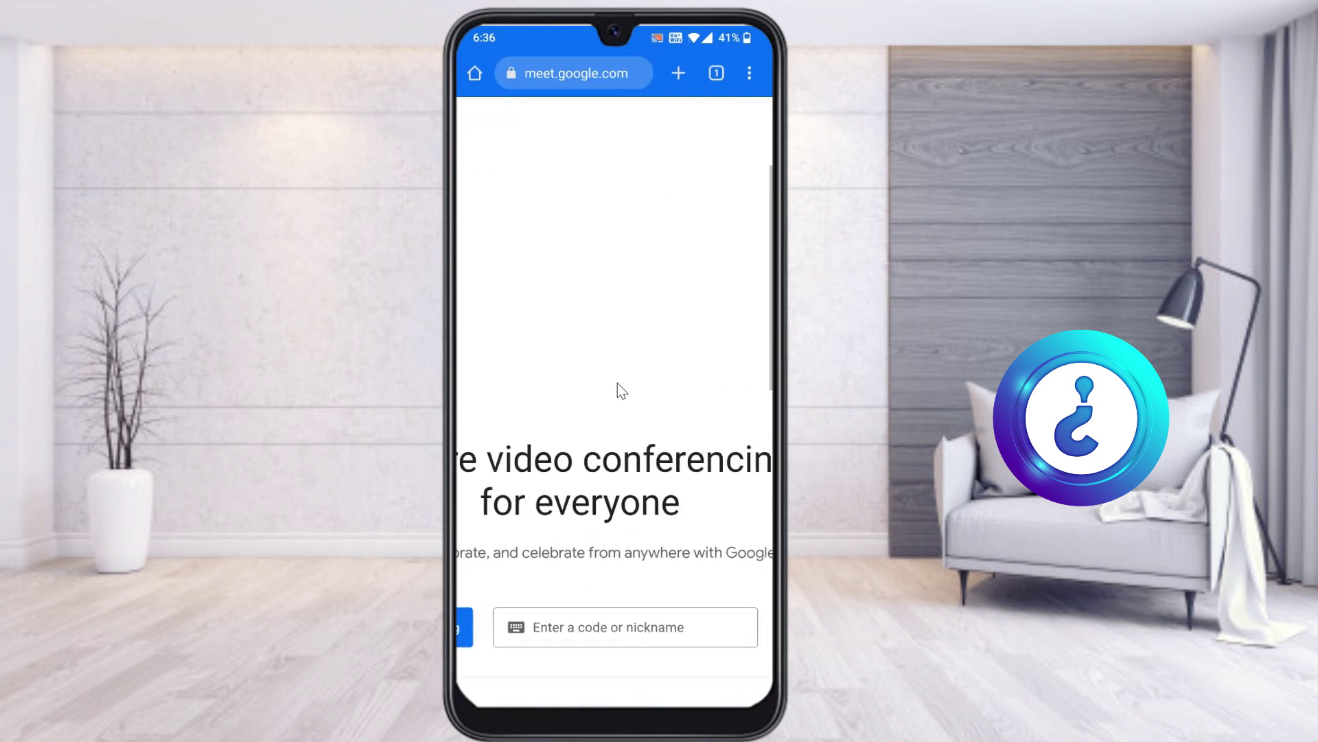
scroll(616, 381, up, 3)
scroll(616, 382, up, 3)
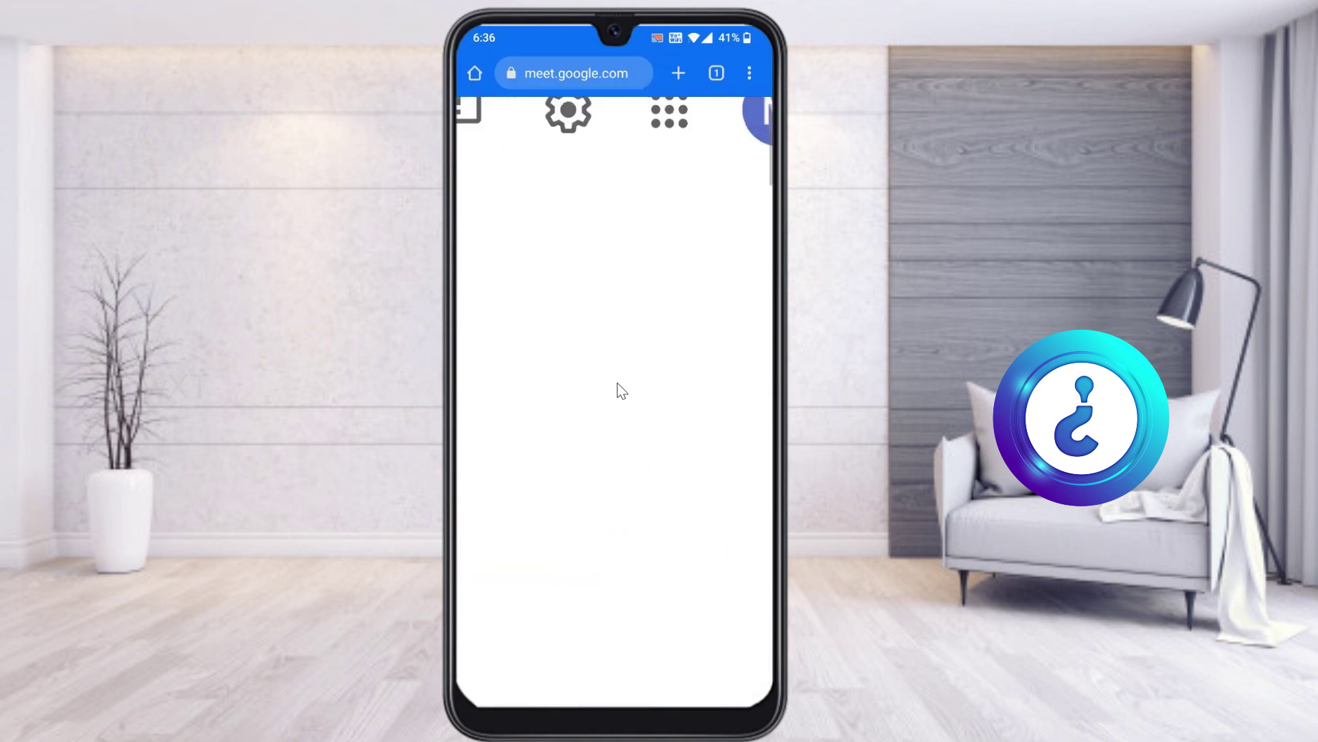
scroll(618, 385, left, 10)
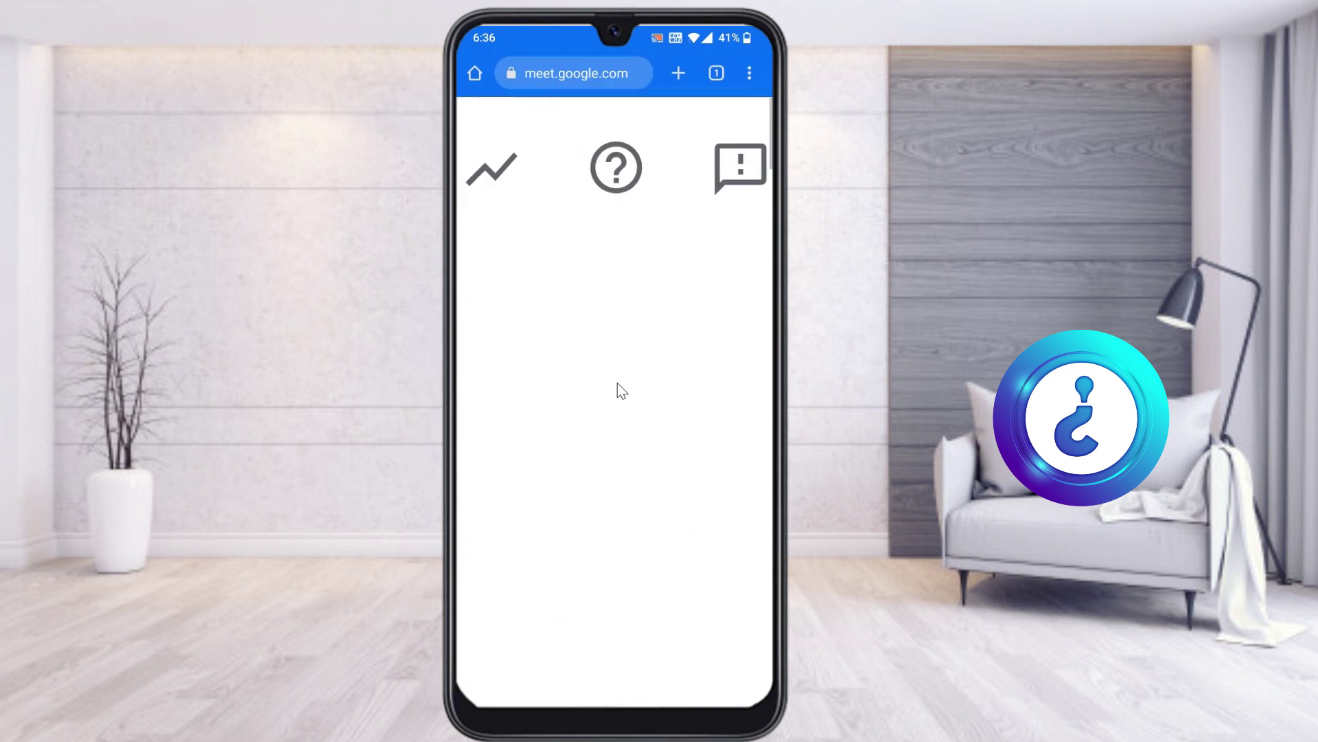
scroll(618, 384, left, 2)
double_click(617, 384)
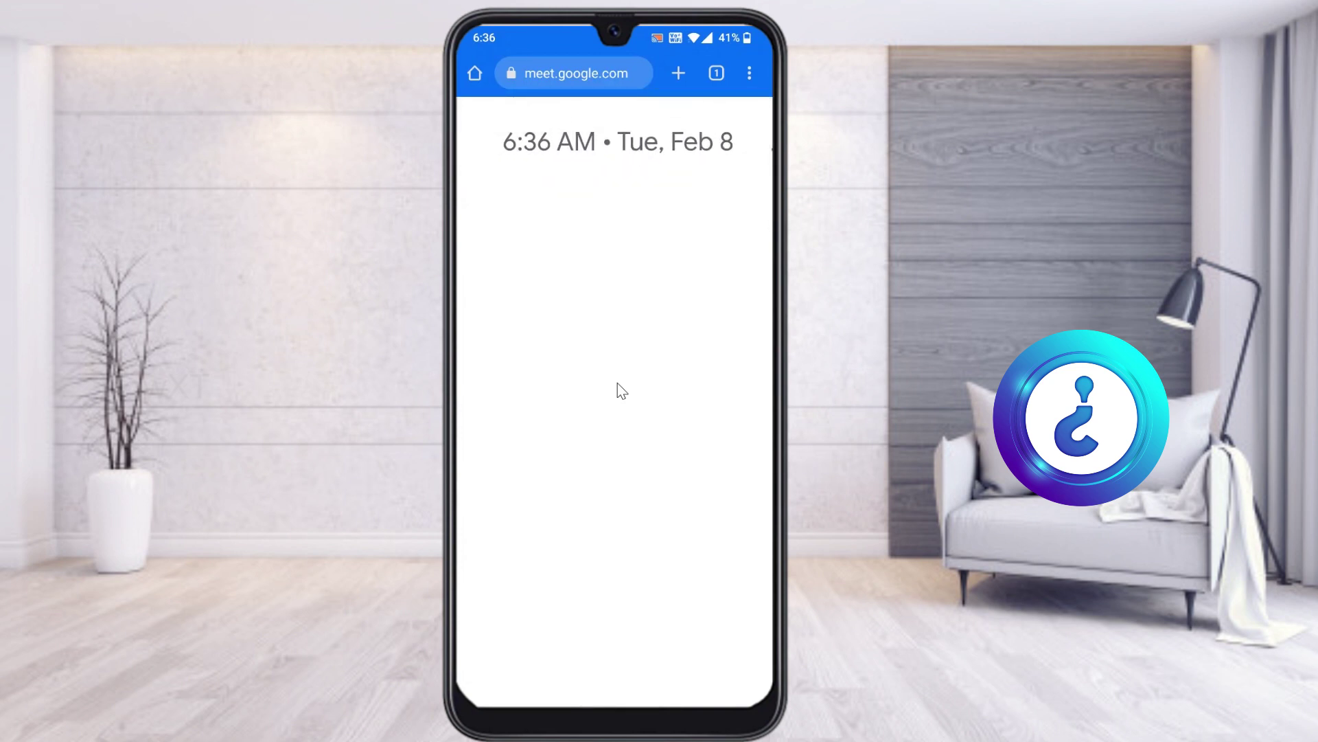
scroll(617, 385, left, 5)
scroll(617, 385, down, 5)
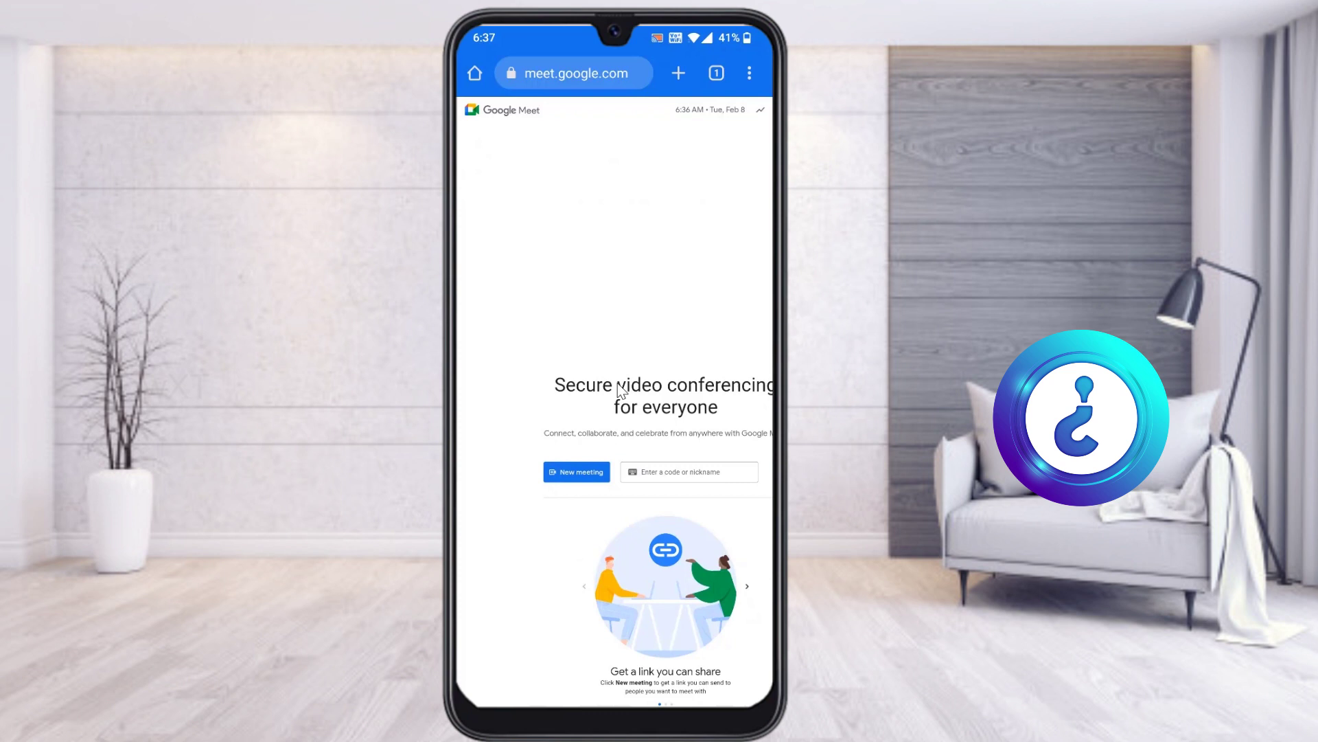
Start an instant meeting from the new meeting options
scroll(617, 384, right, 2)
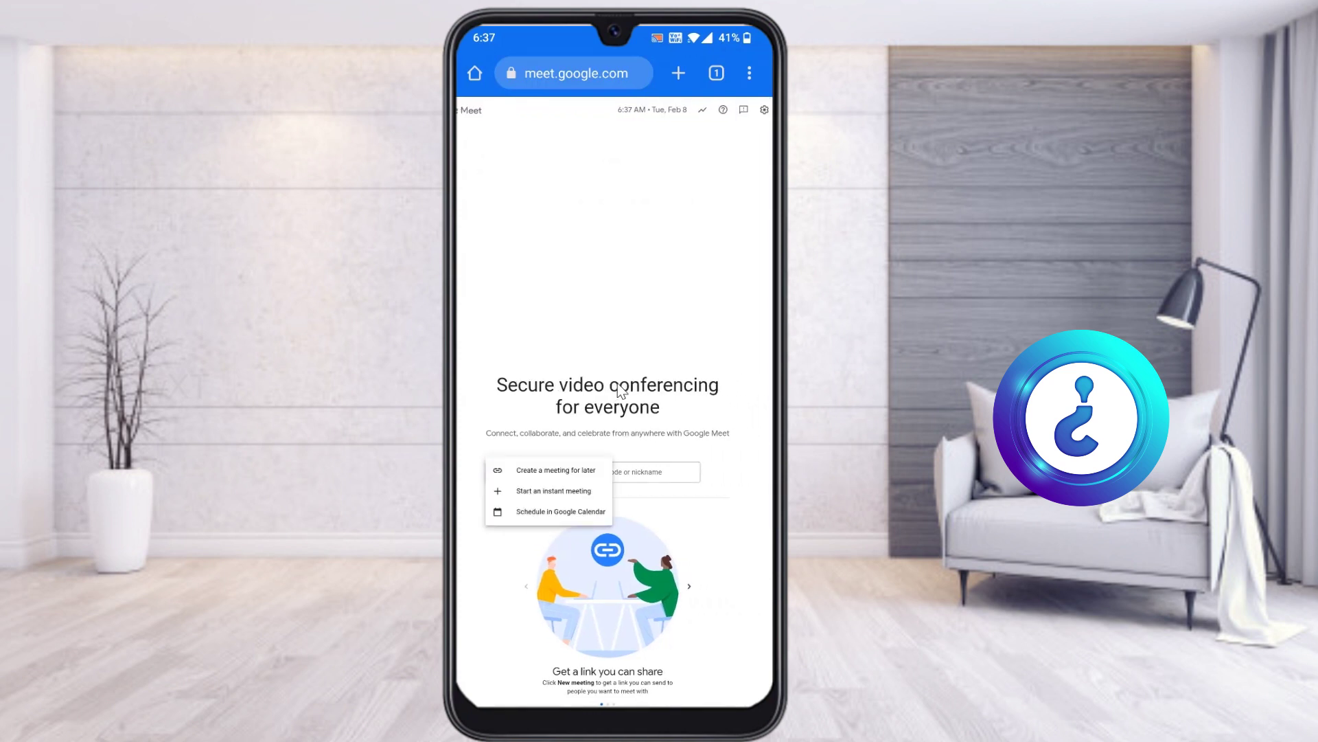
key(Down)
key(Return)
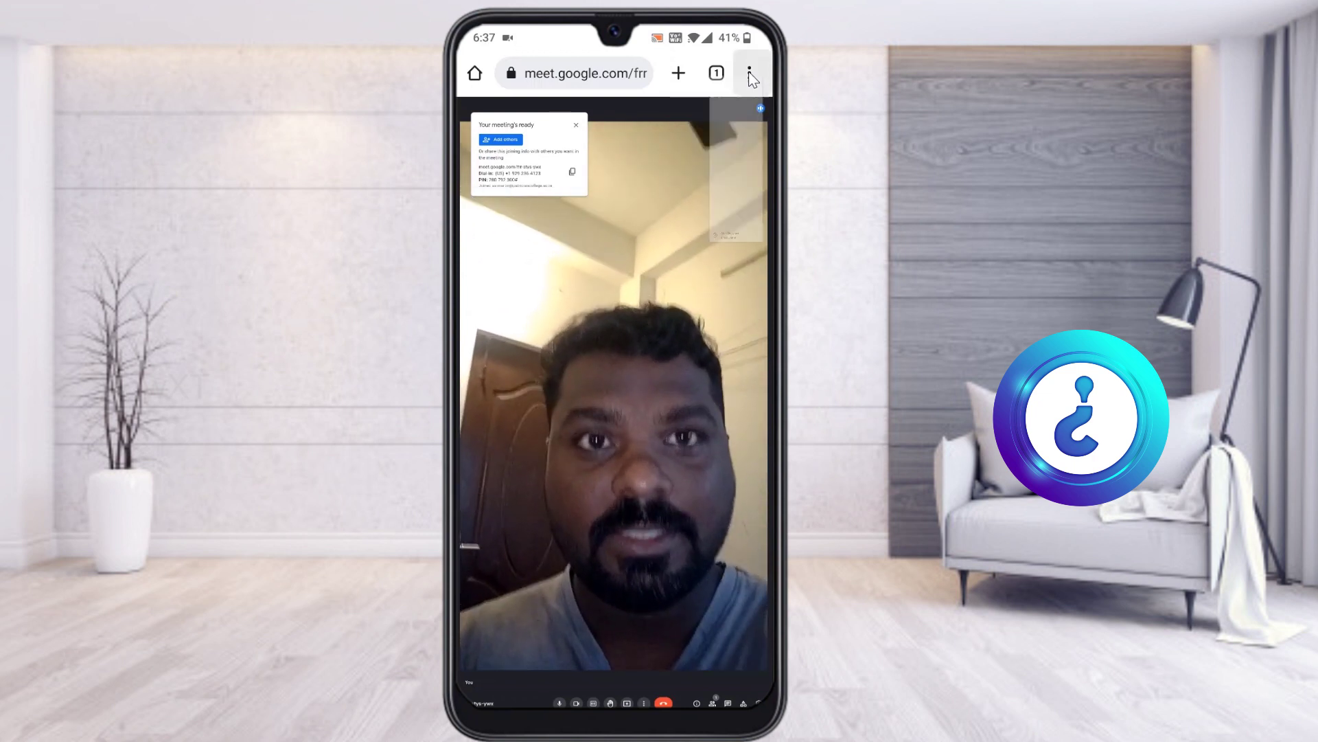
Open the site settings within the browser's settings
click(750, 74)
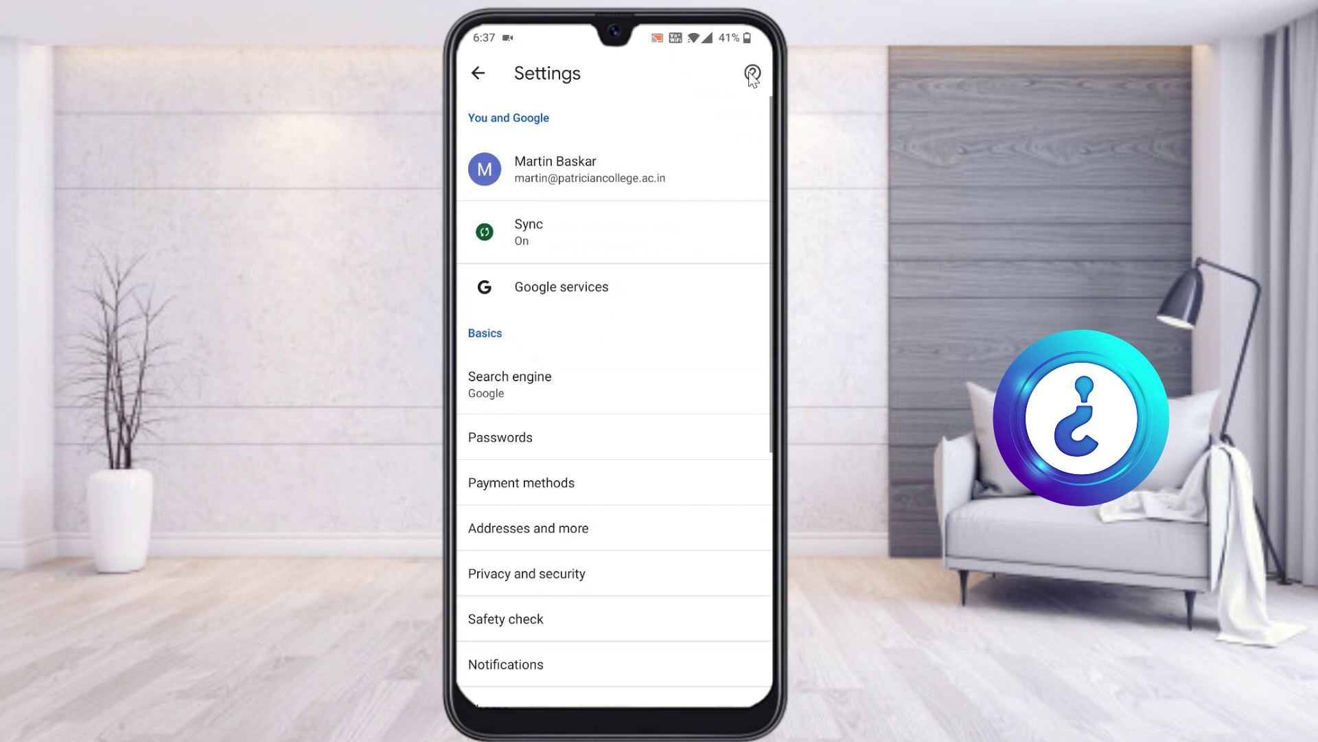
scroll(749, 73, down, 3)
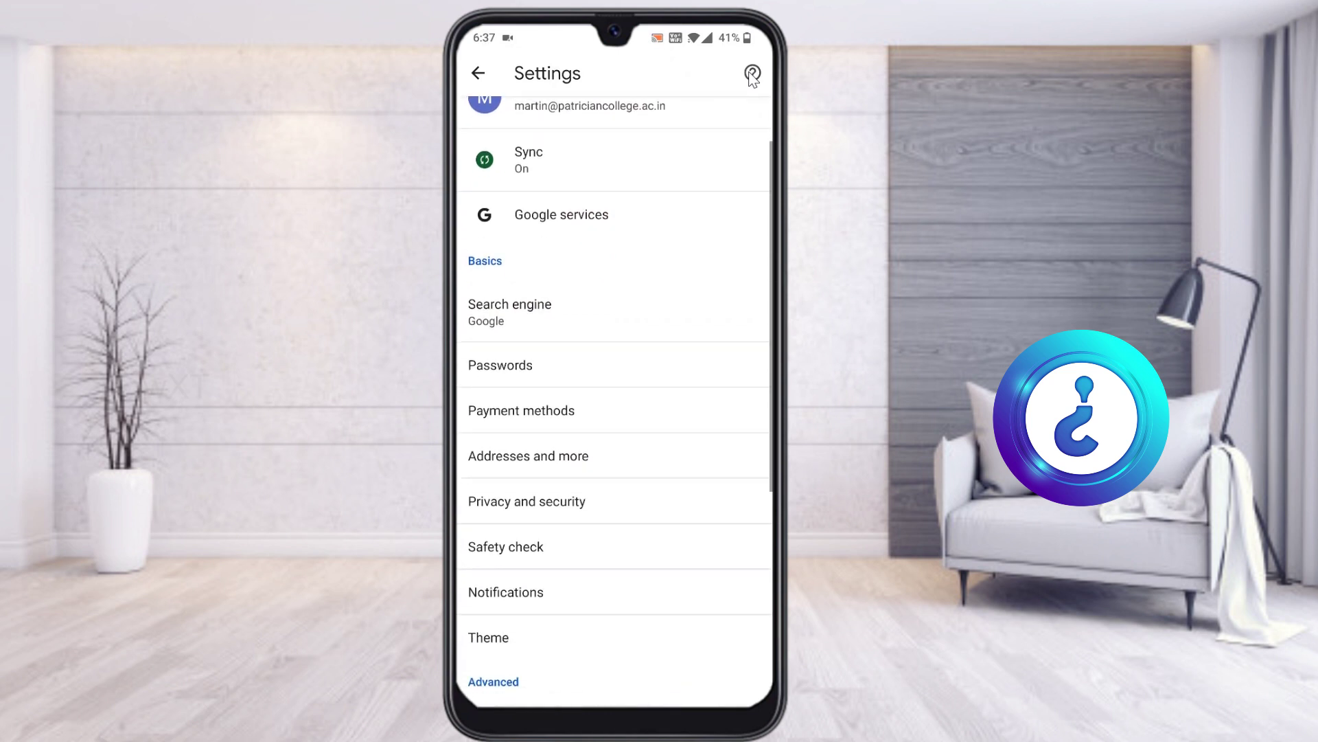
scroll(752, 78, down, 3)
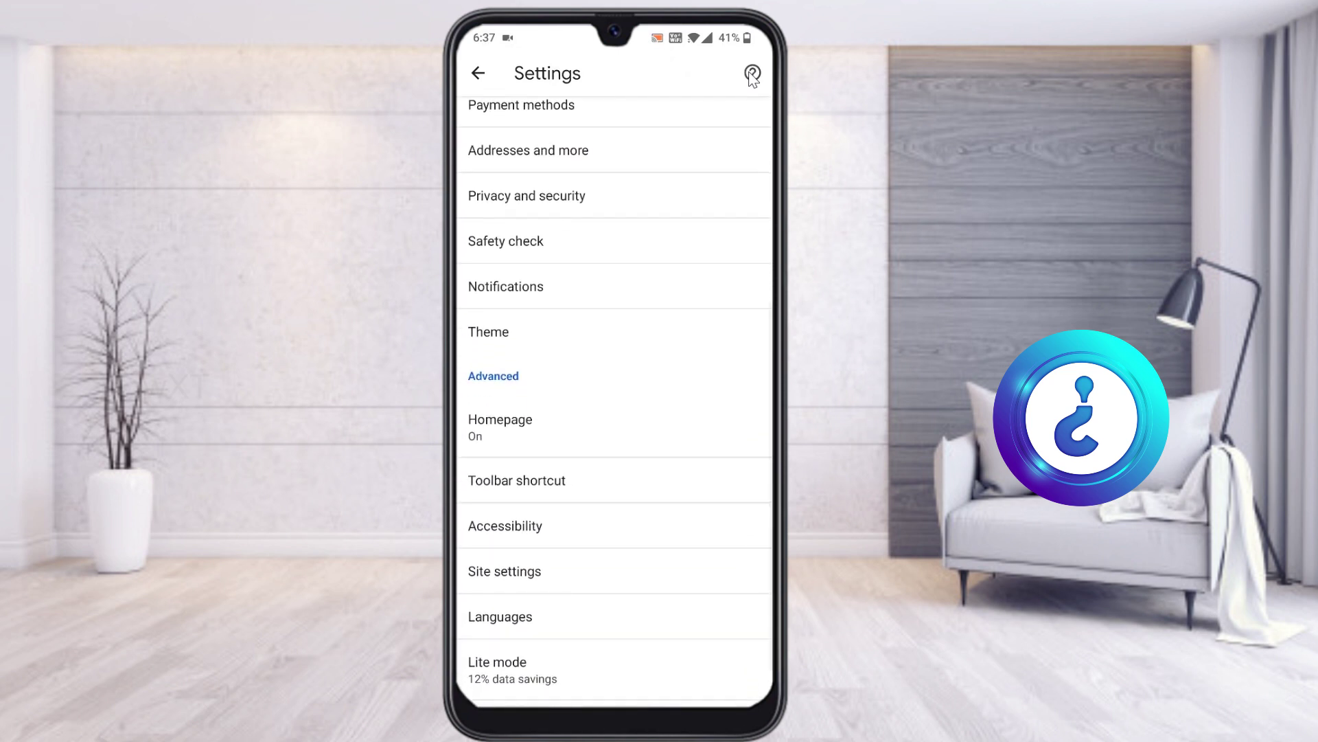
click(497, 581)
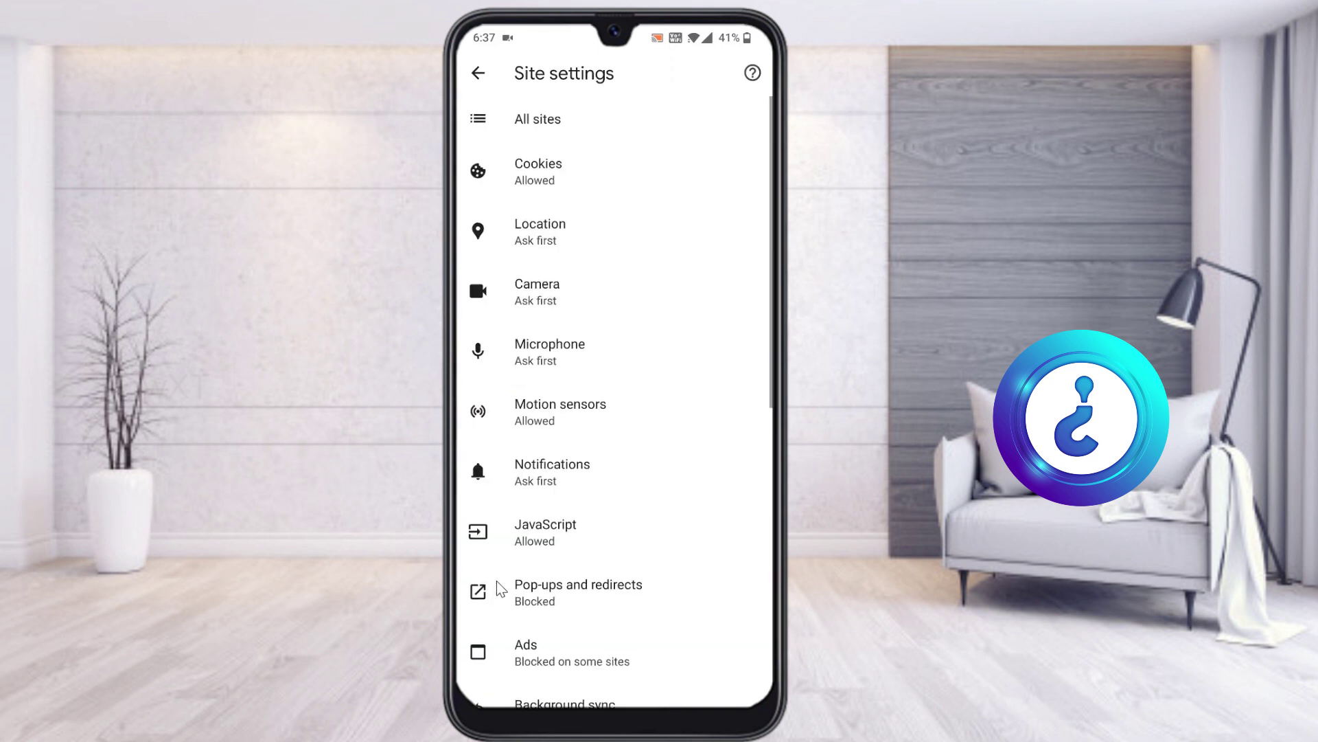
Review the camera and microphone permissions for meet.google.com and return to the meeting
click(516, 306)
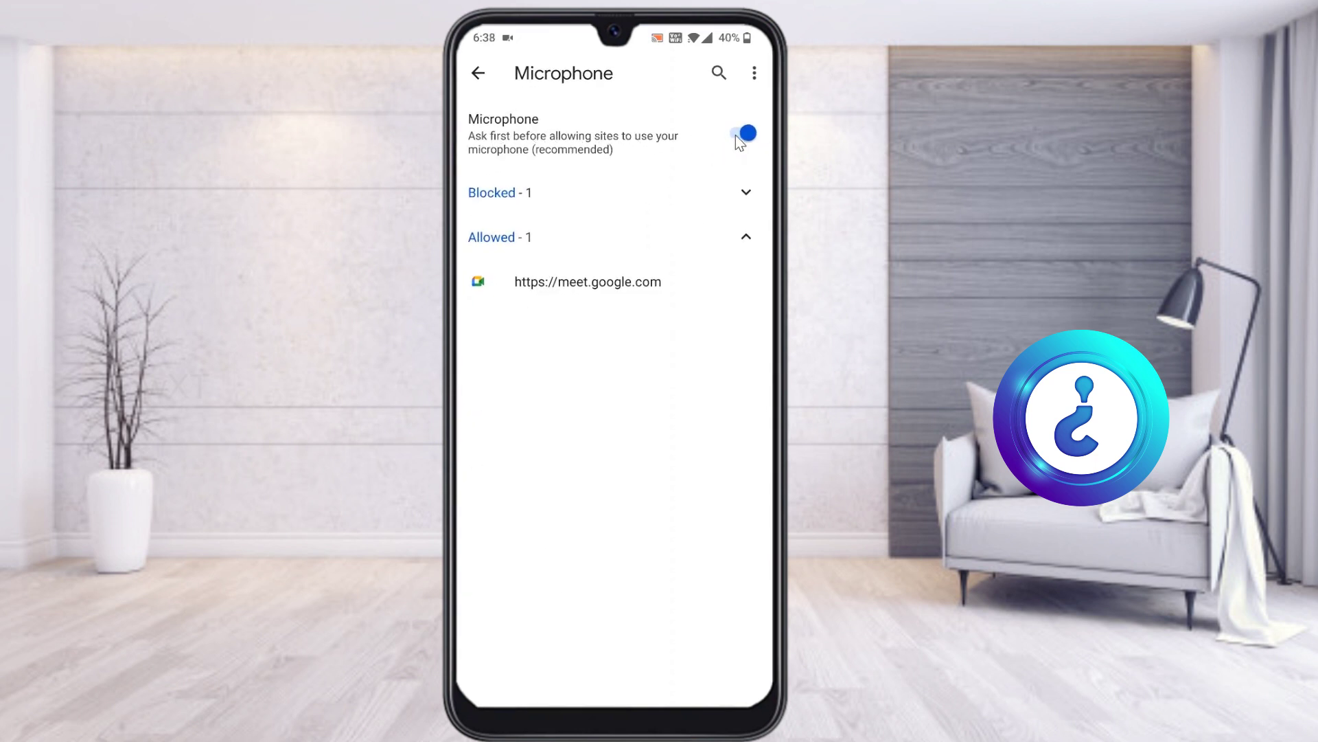
click(750, 214)
click(751, 214)
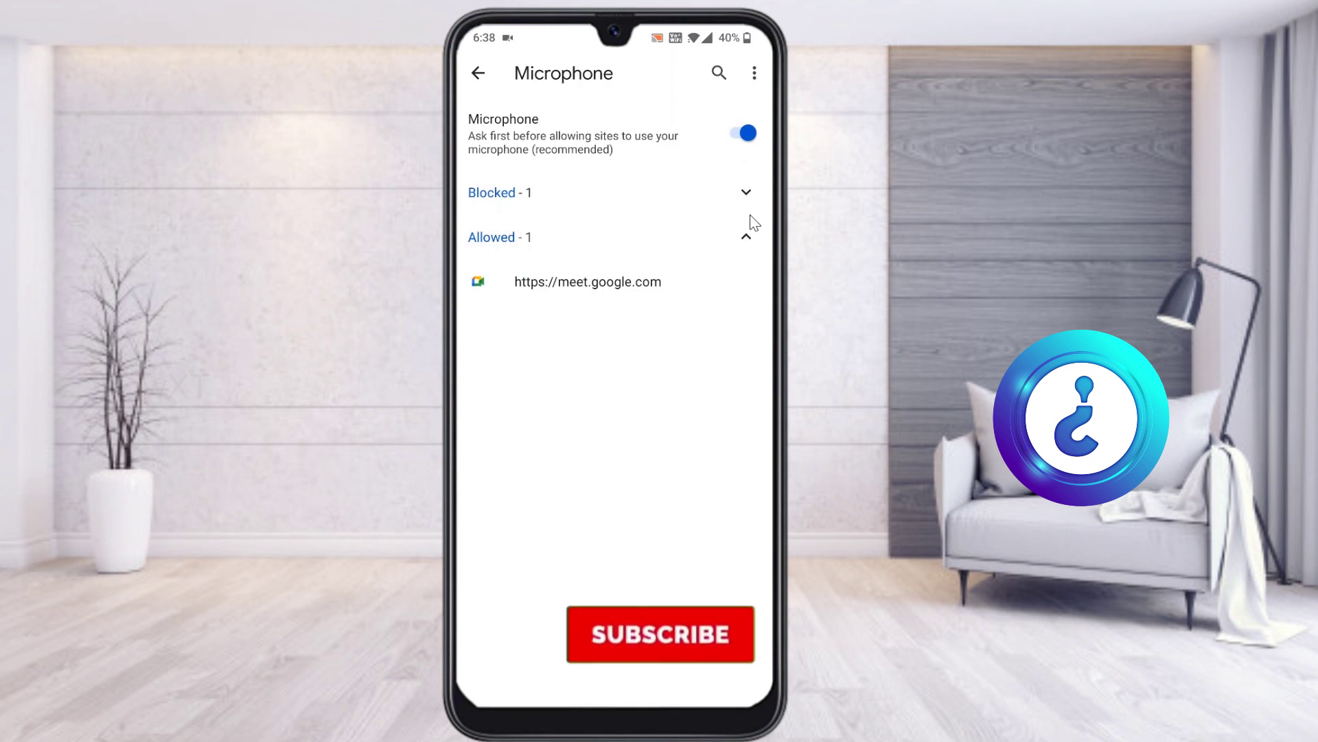
key(Escape)
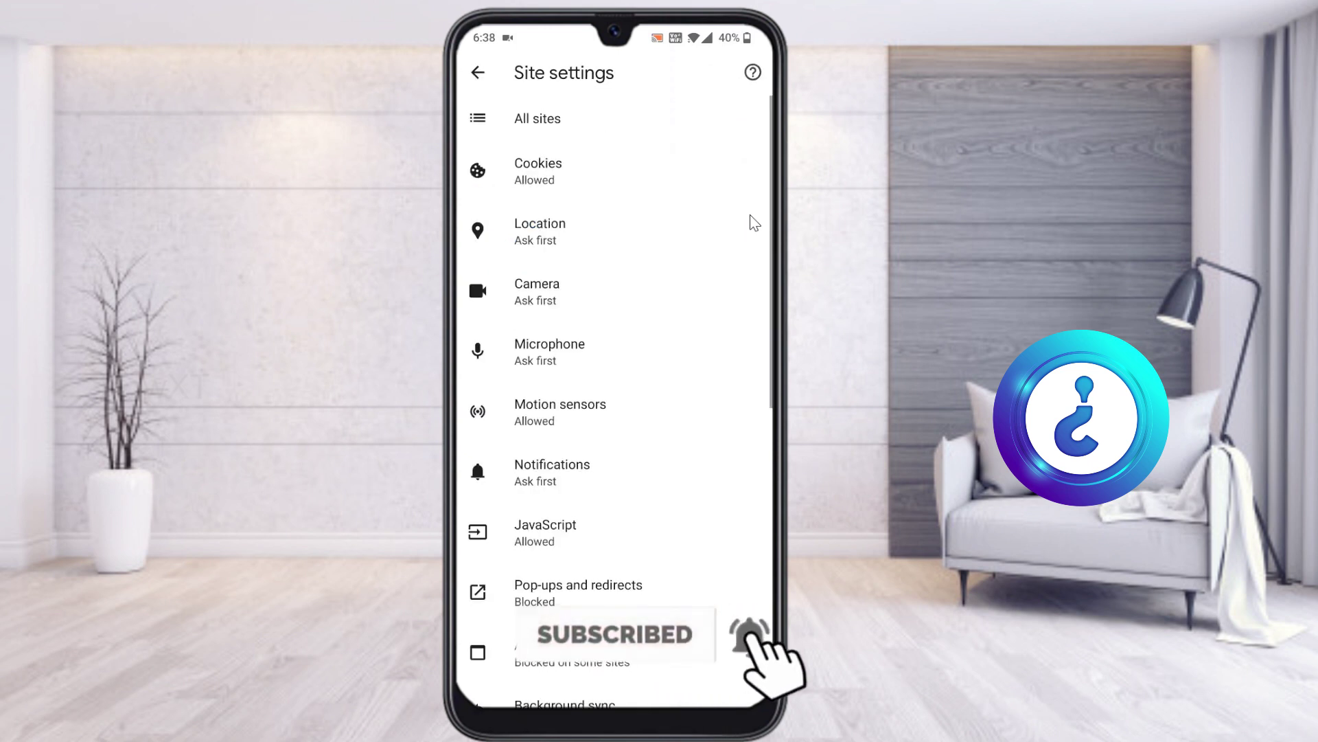
key(Escape)
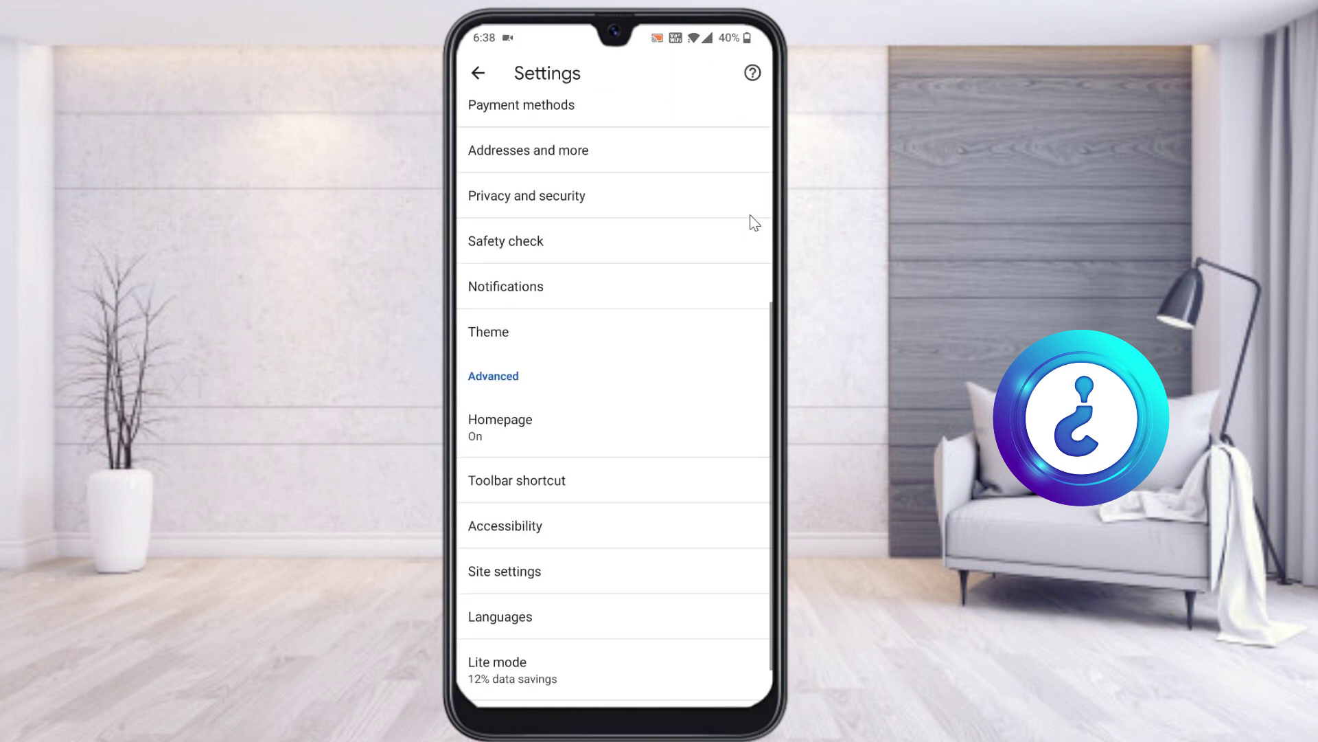
key(Escape)
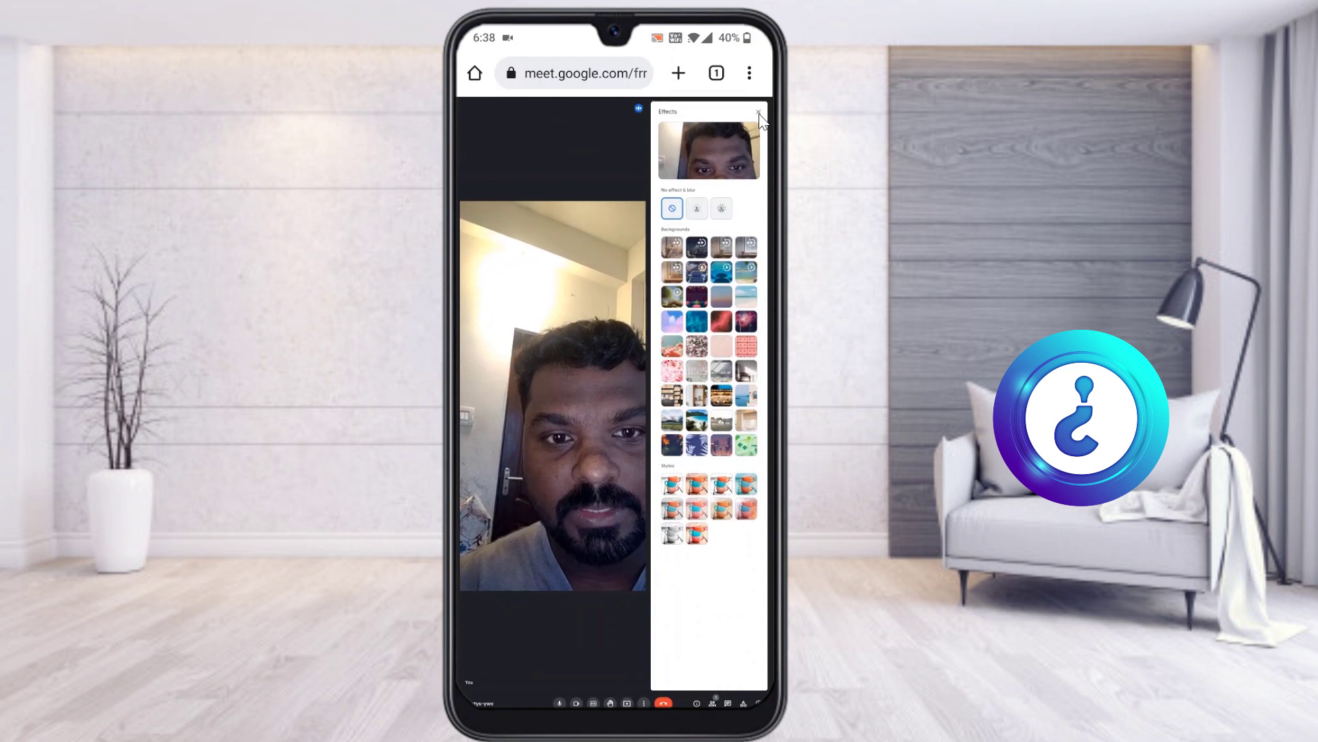
Try a video effect, apply the slight background blur to the camera and close the effects
click(747, 484)
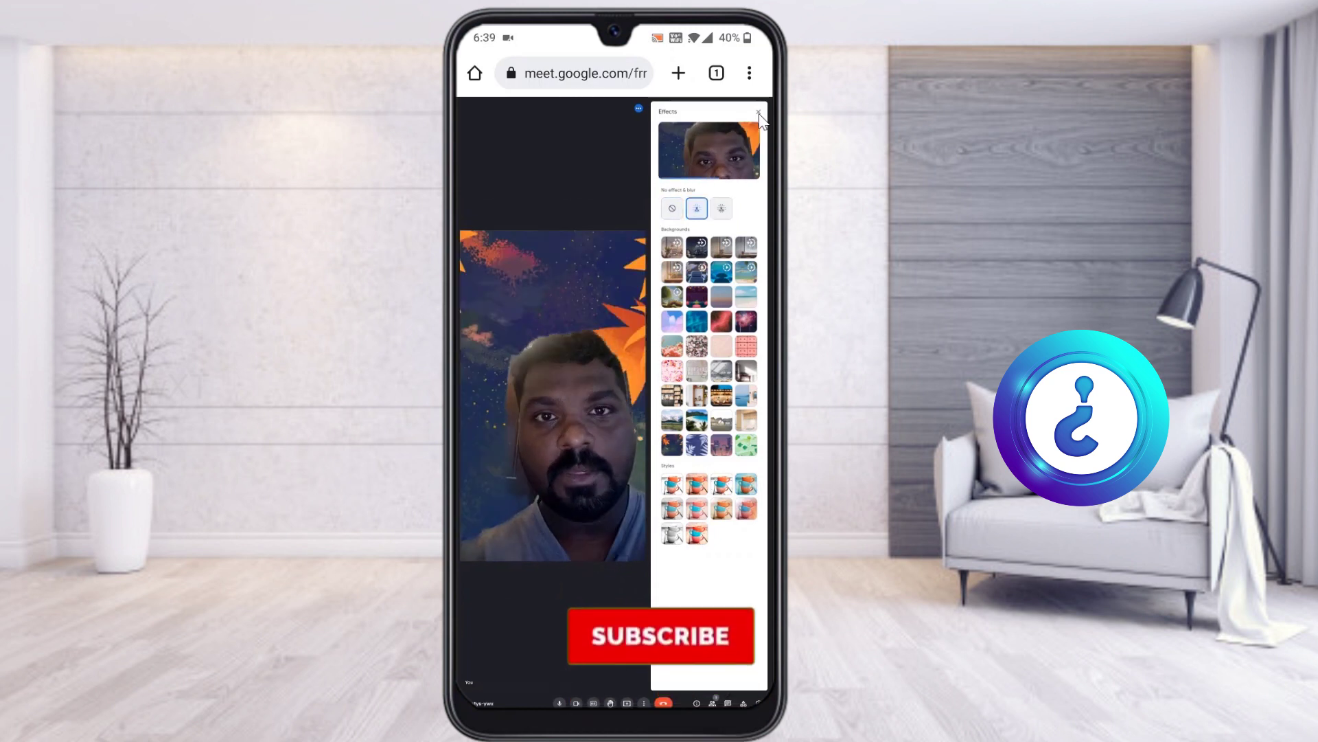
click(759, 114)
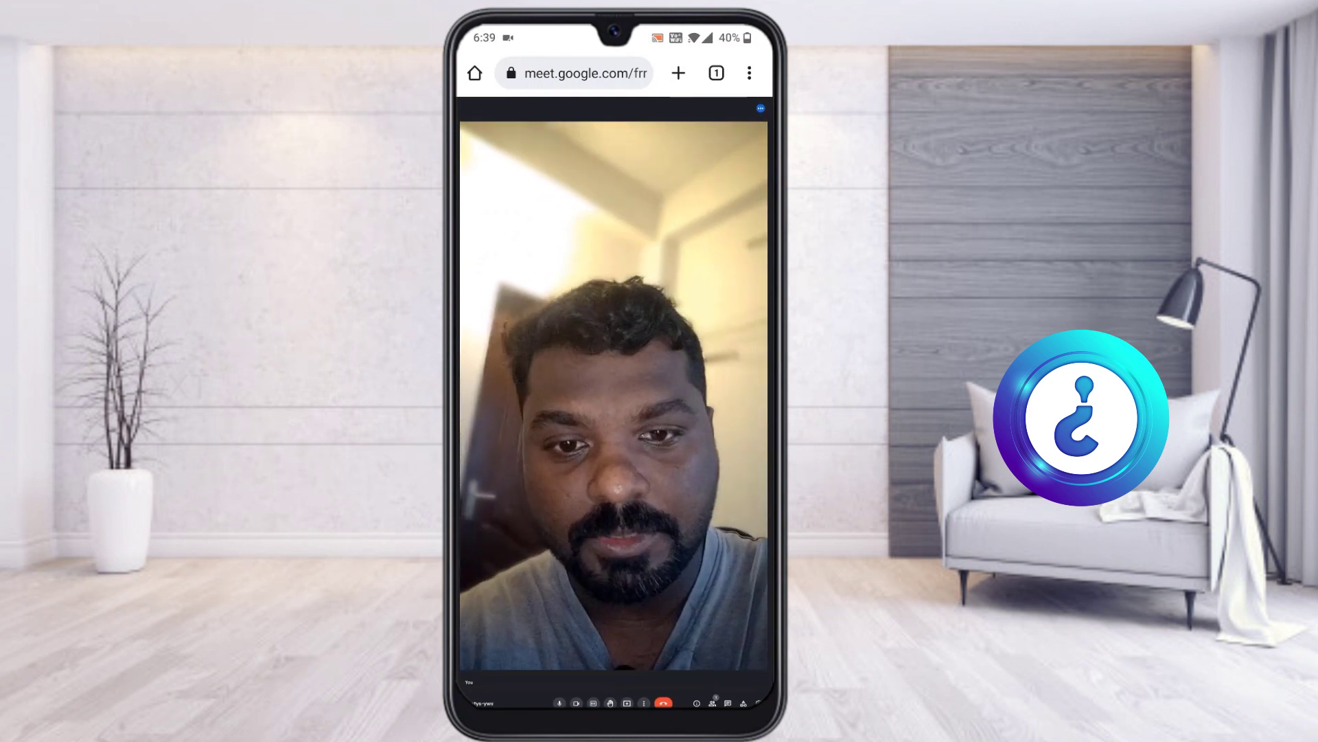
Look at the presentation options and end the meeting for everyone
click(627, 703)
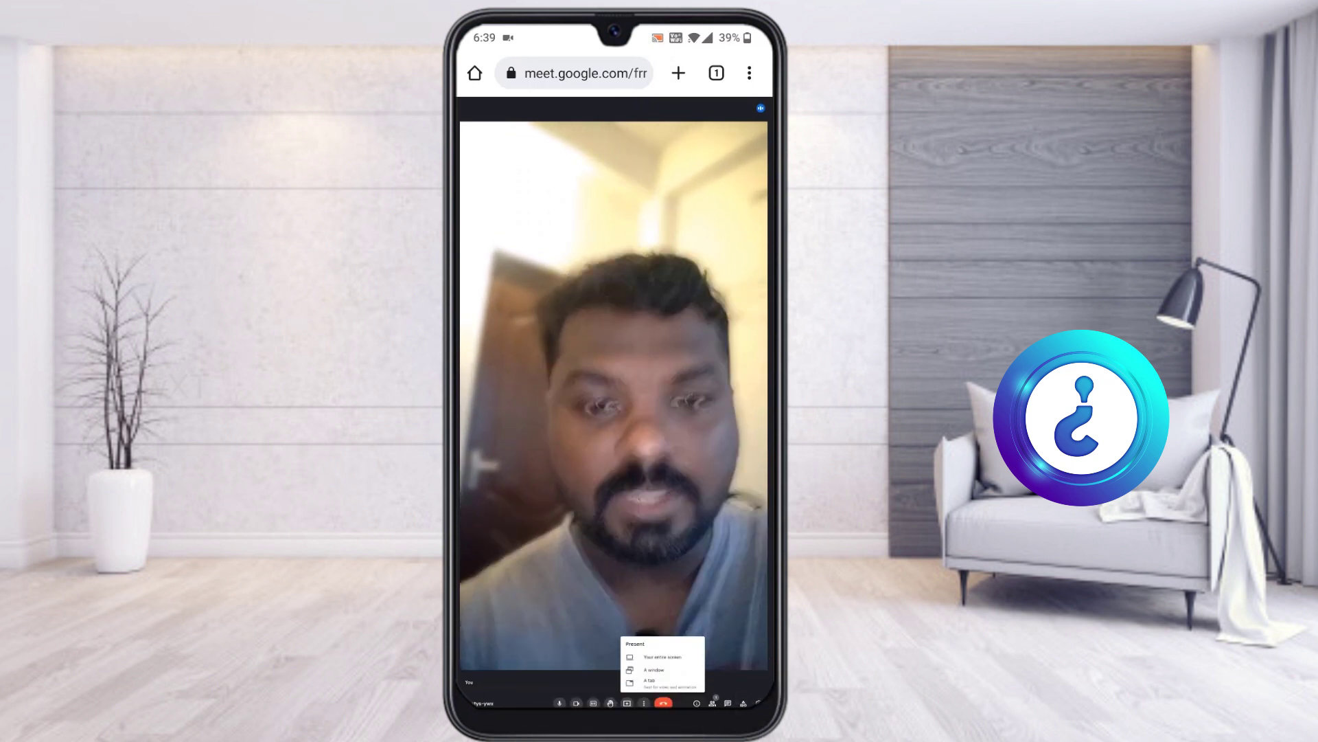
click(663, 703)
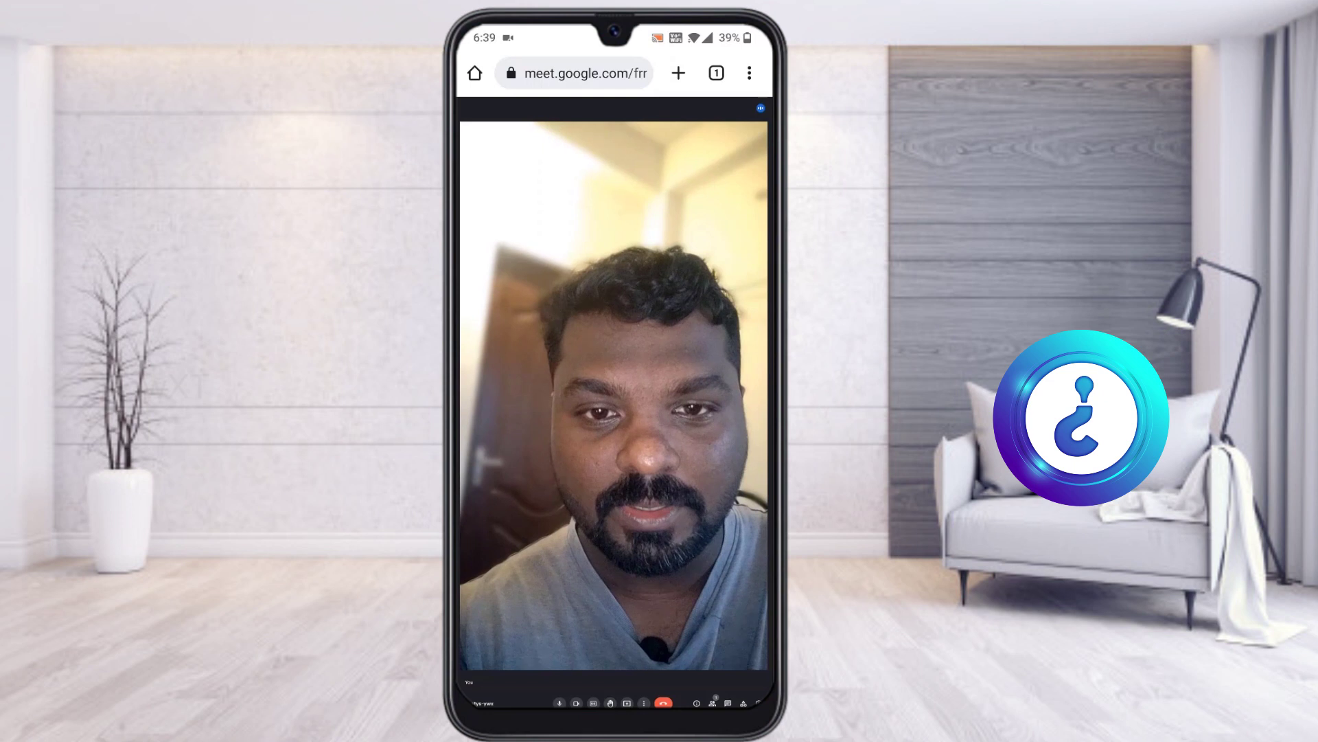
click(644, 439)
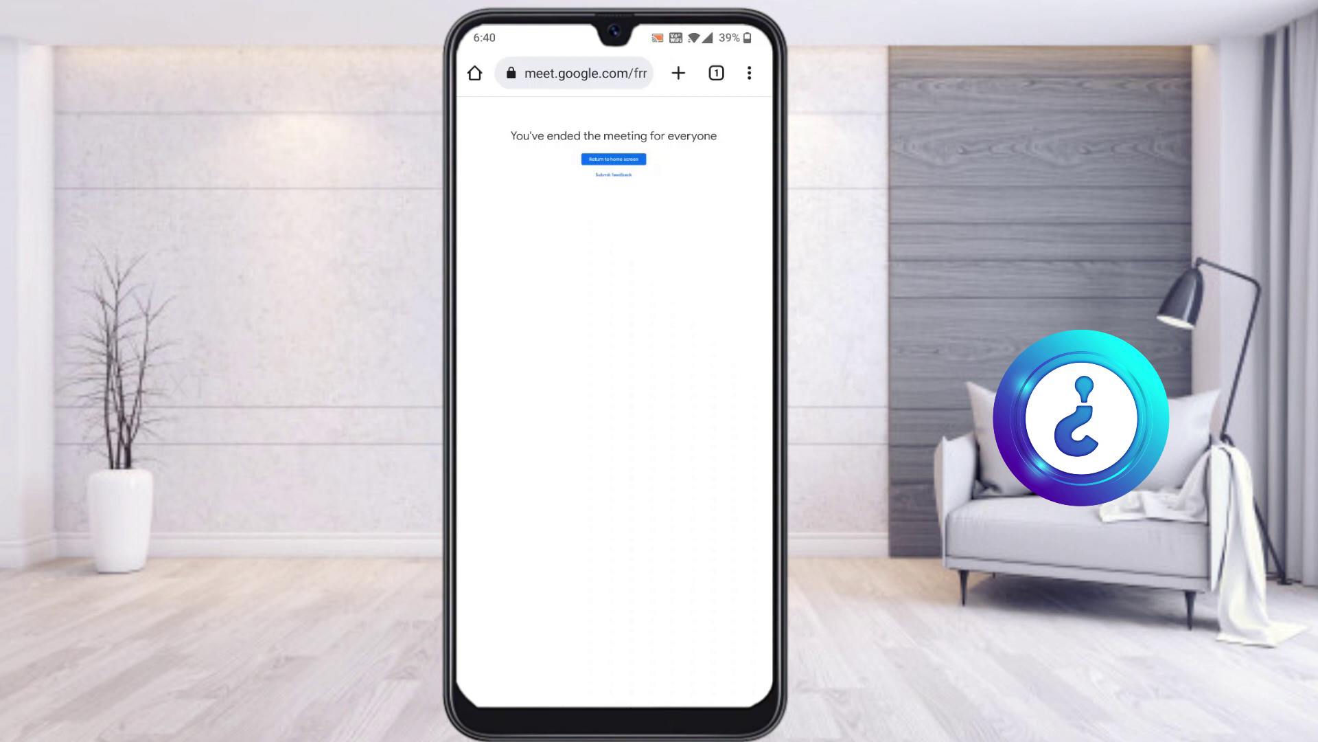
Leave the browser and go to the phone's home screen page with the Google search bar
key(Home)
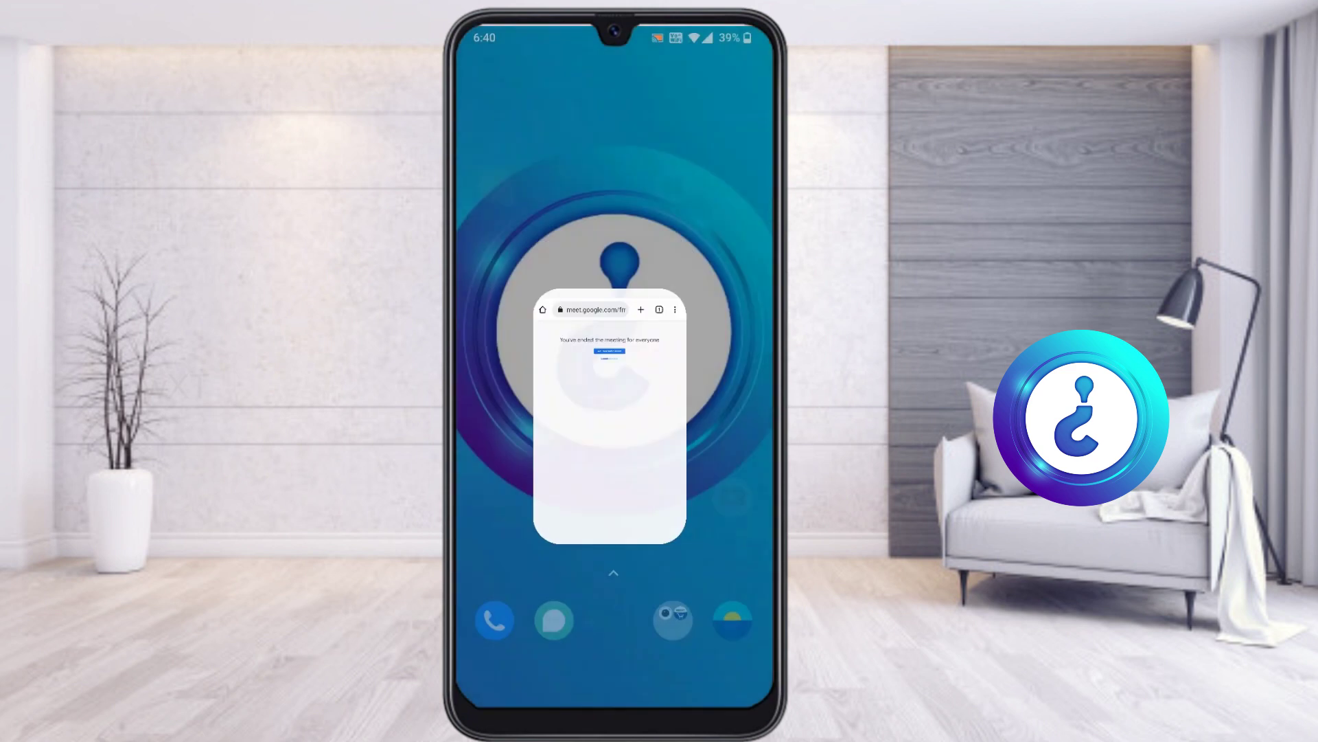
scroll(614, 371, left, 1)
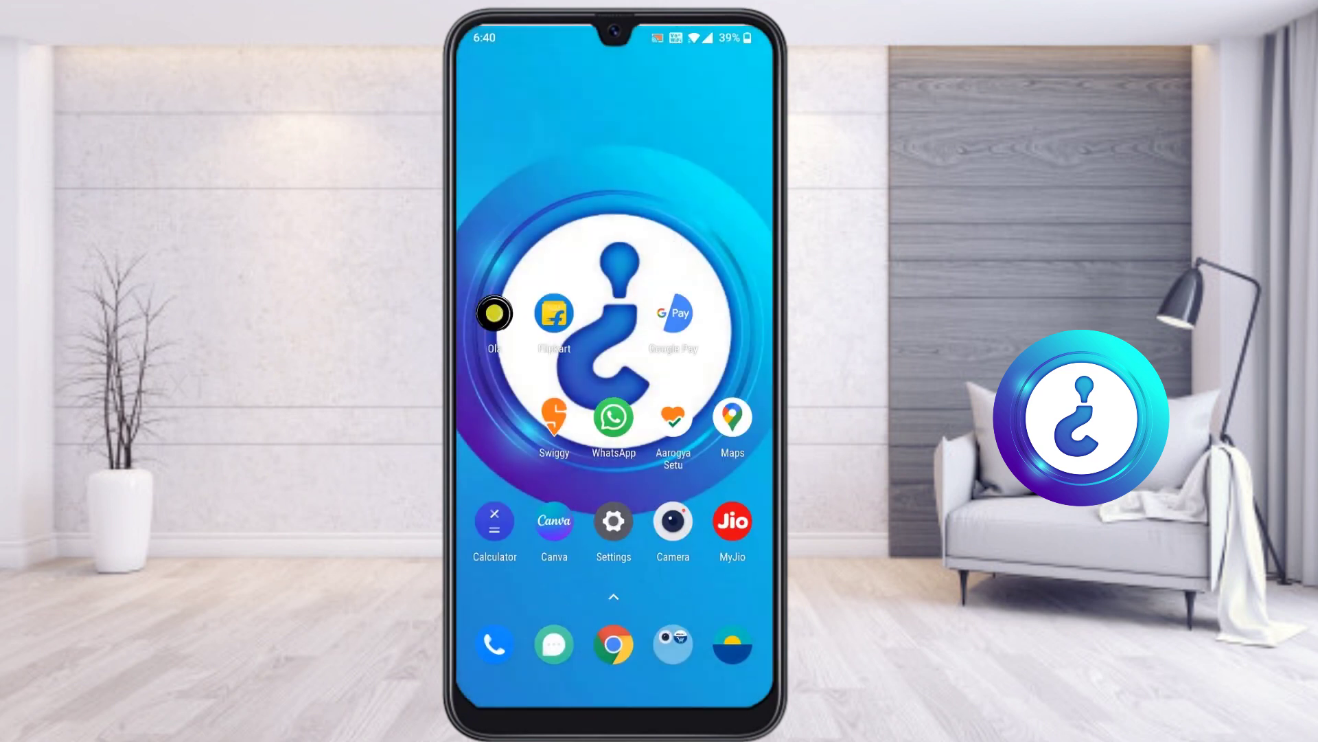
scroll(614, 371, left, 1)
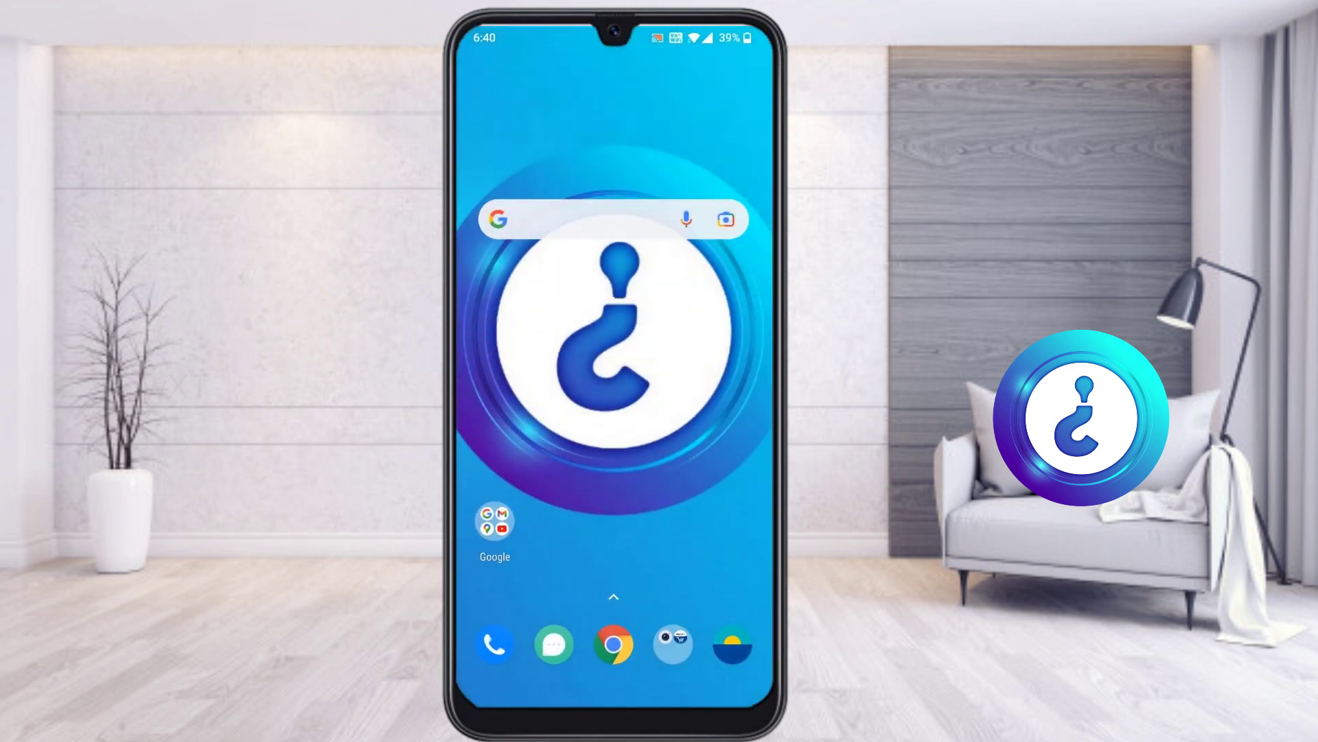